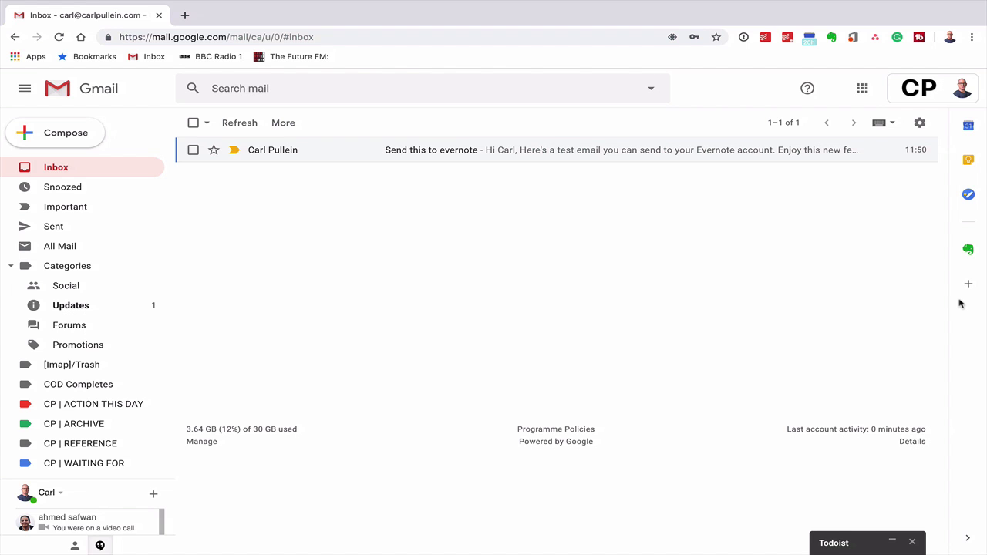
# Open the 'Send this to evernote' email and show its Evernote add-on panel set to Default notebook
pyautogui.scroll(2, 977, 270)
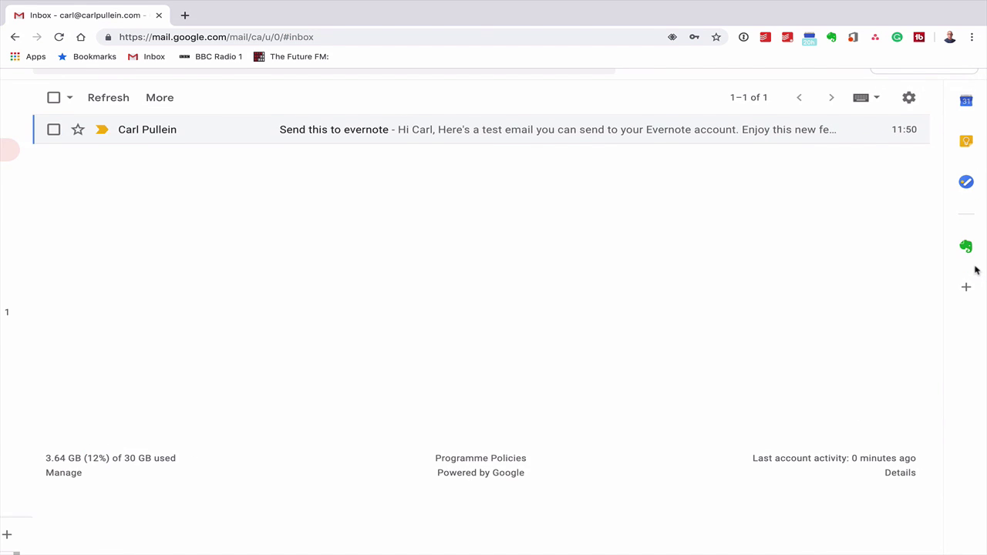
pyautogui.scroll(3, 976, 270)
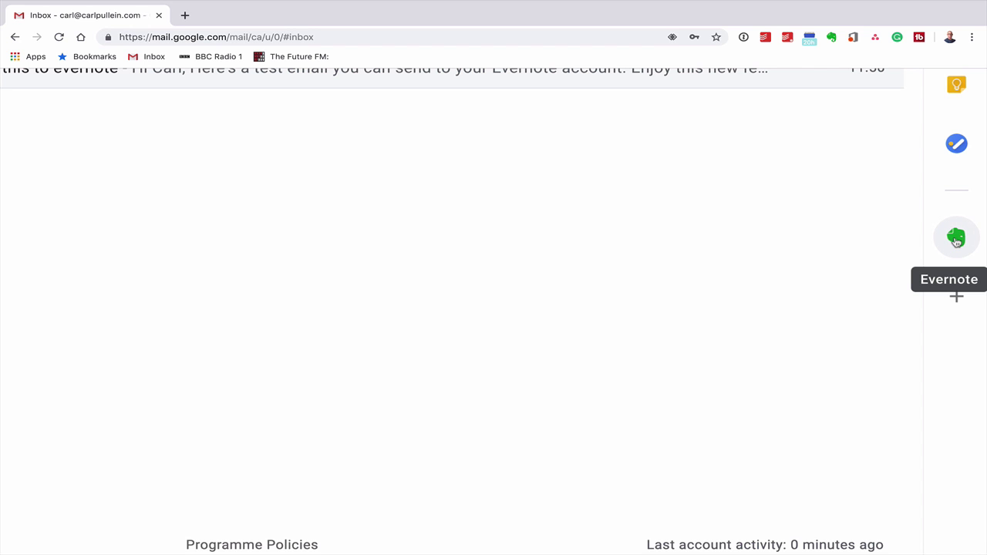
pyautogui.scroll(-5, 956, 242)
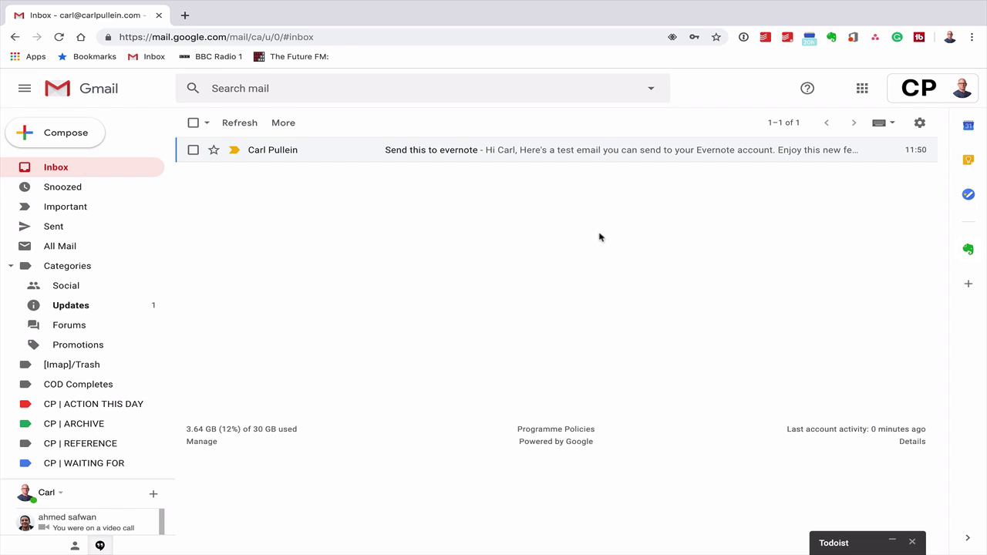
pyautogui.click(451, 154)
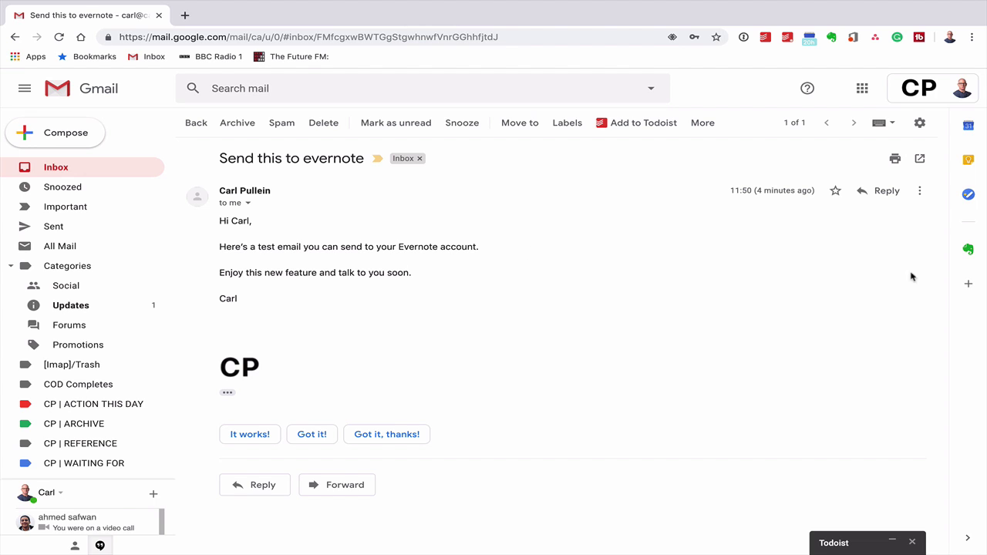
pyautogui.click(969, 251)
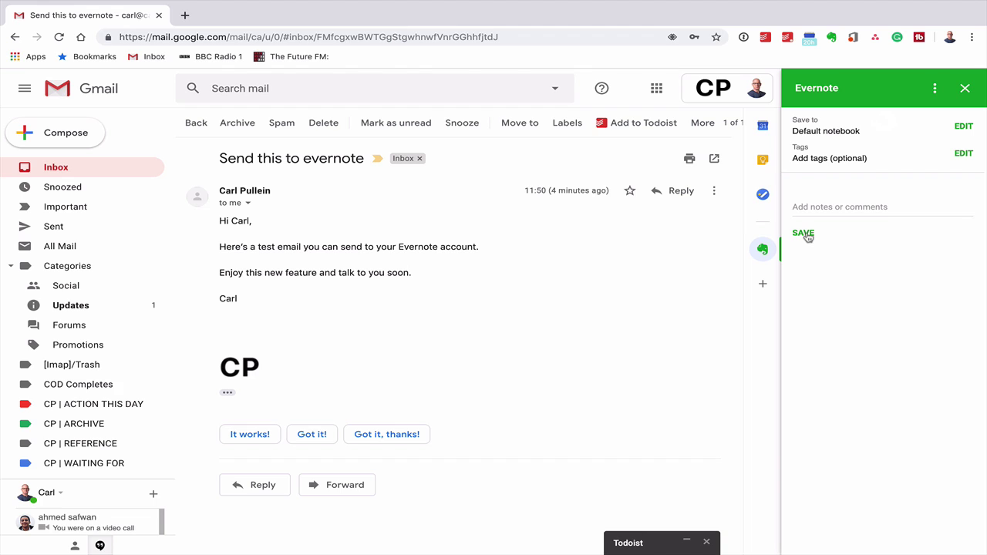
# Save the email to Evernote with the note 'Need to act on this ASAP', then close the panel
pyautogui.click(837, 204)
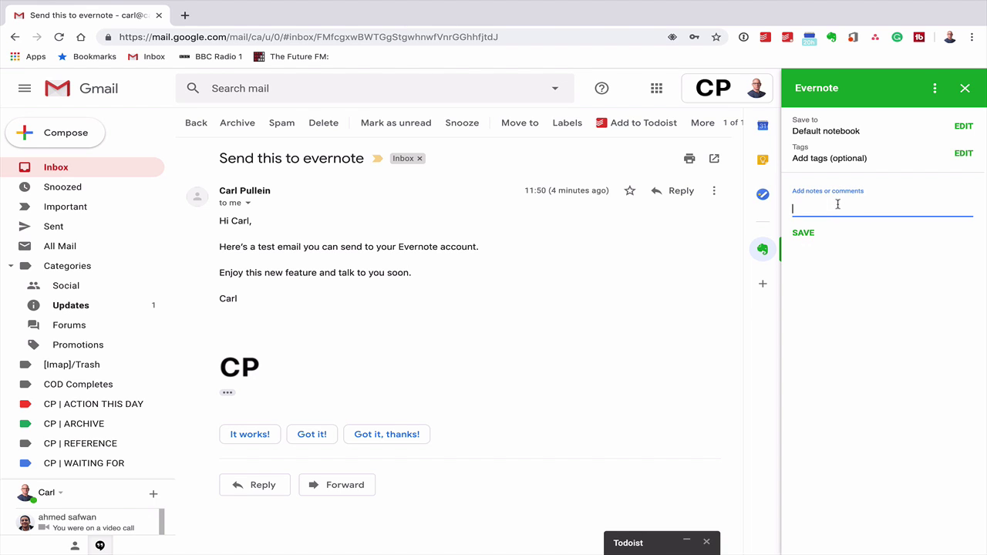
pyautogui.write('Need to act on this ASAP')
pyautogui.click(805, 236)
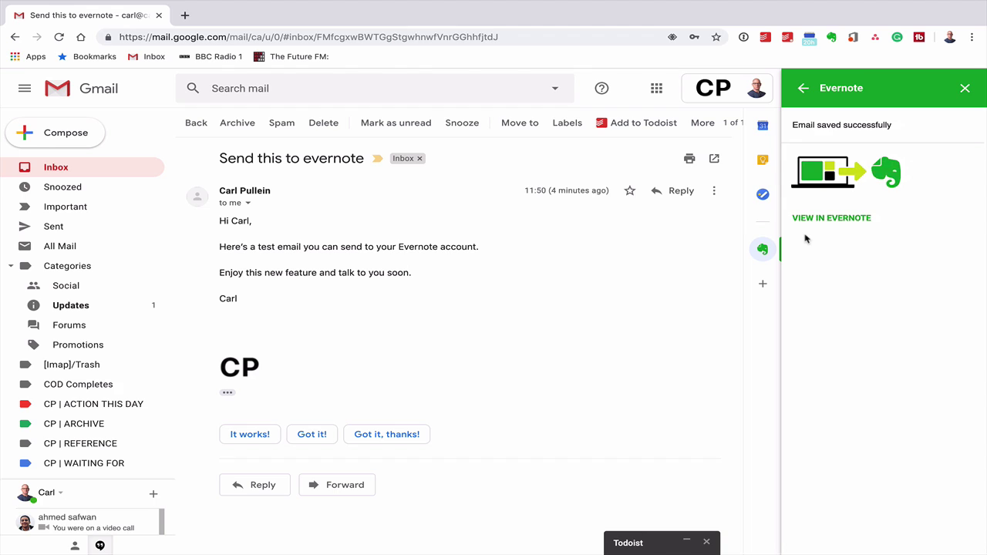
pyautogui.click(965, 88)
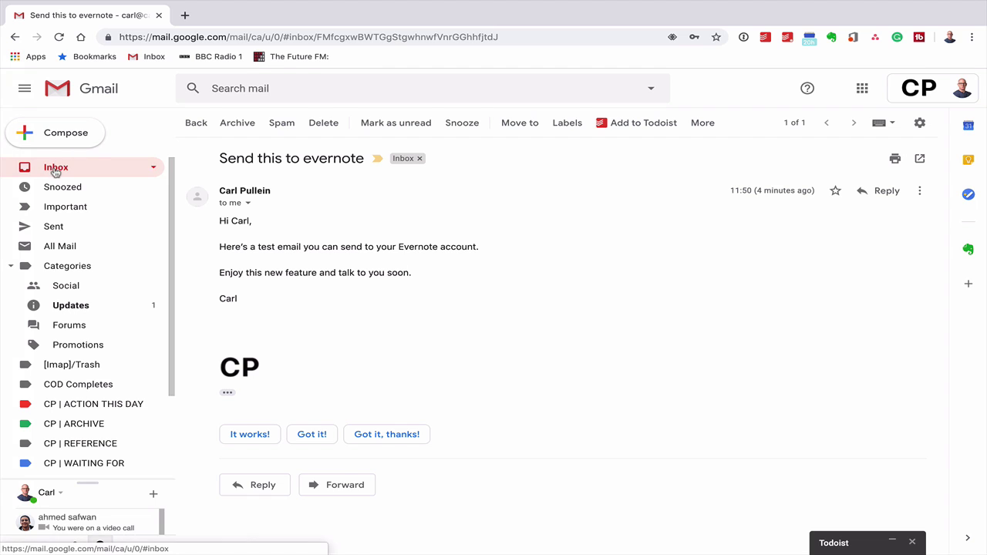
# Search the Chrome Web Store for 'Evernote' extensions in a new tab, then close the store tab
pyautogui.click(184, 15)
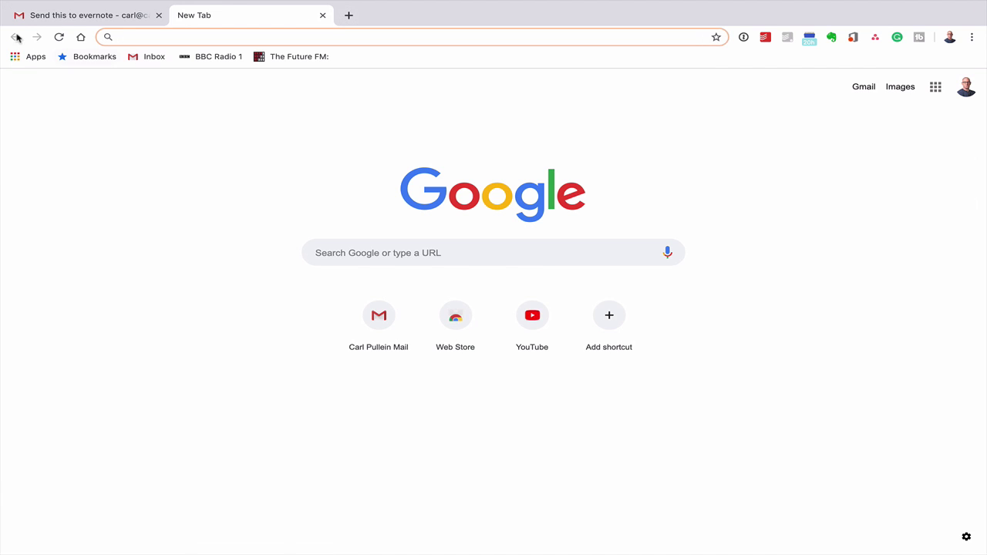
pyautogui.click(35, 59)
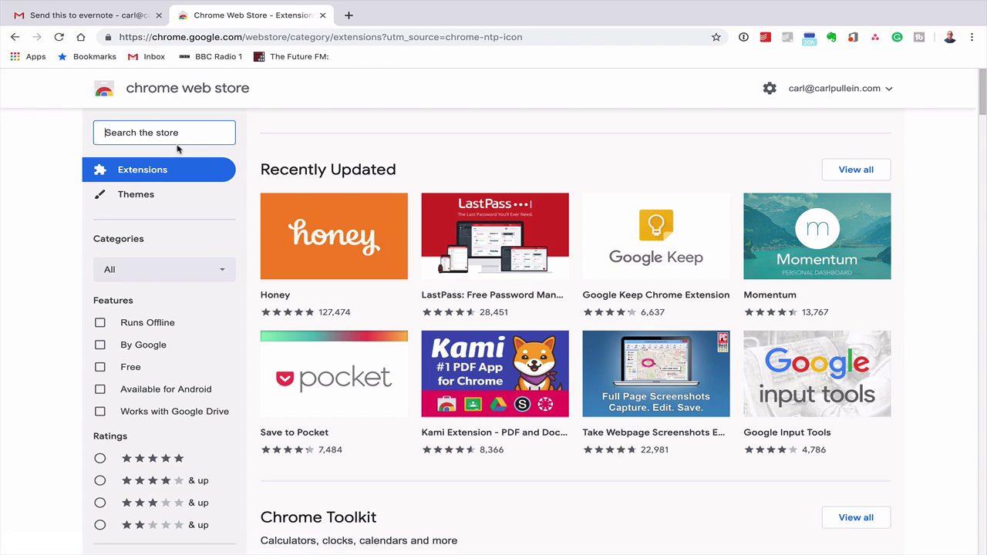
pyautogui.write('Evernote')
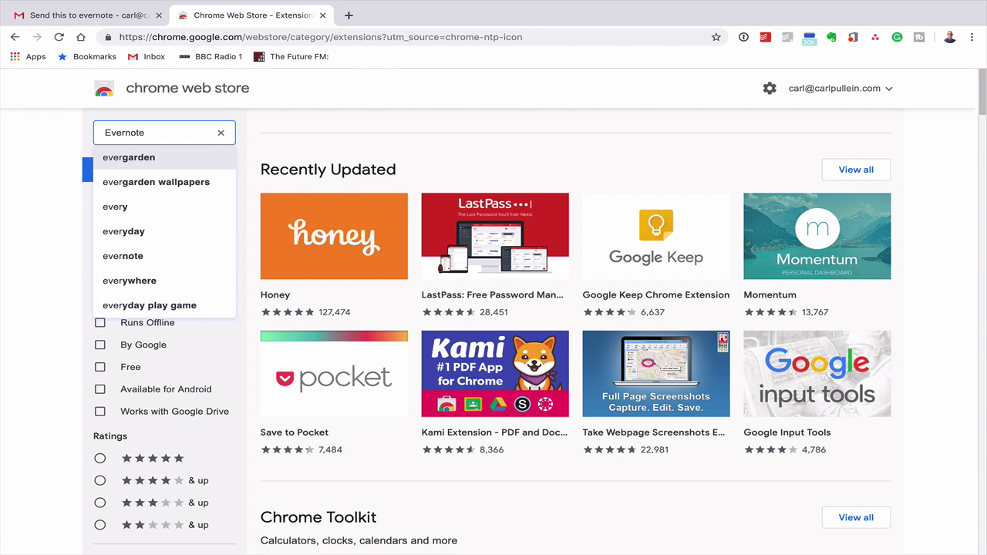
pyautogui.press('Return')
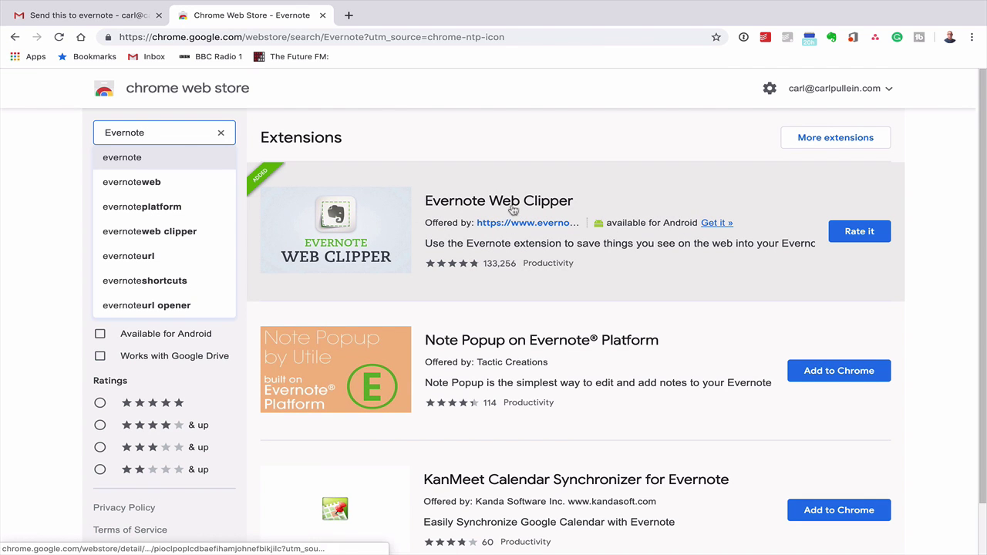
pyautogui.scroll(-2, 509, 349)
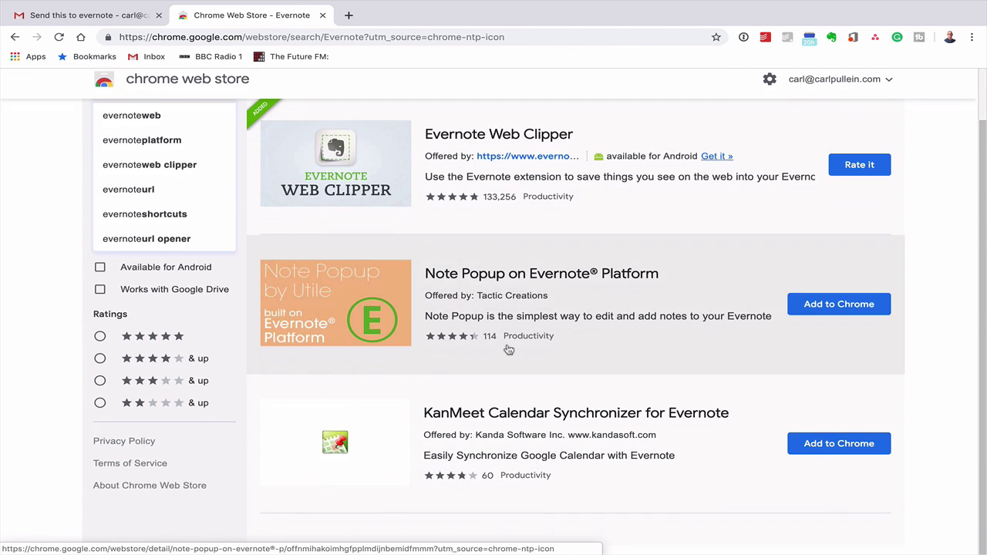
pyautogui.scroll(2, 509, 350)
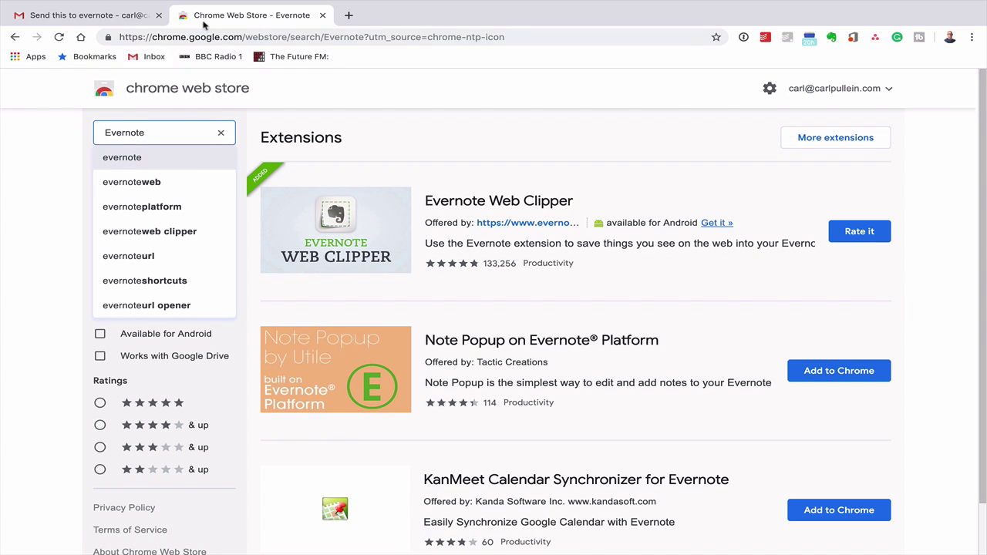
pyautogui.click(323, 15)
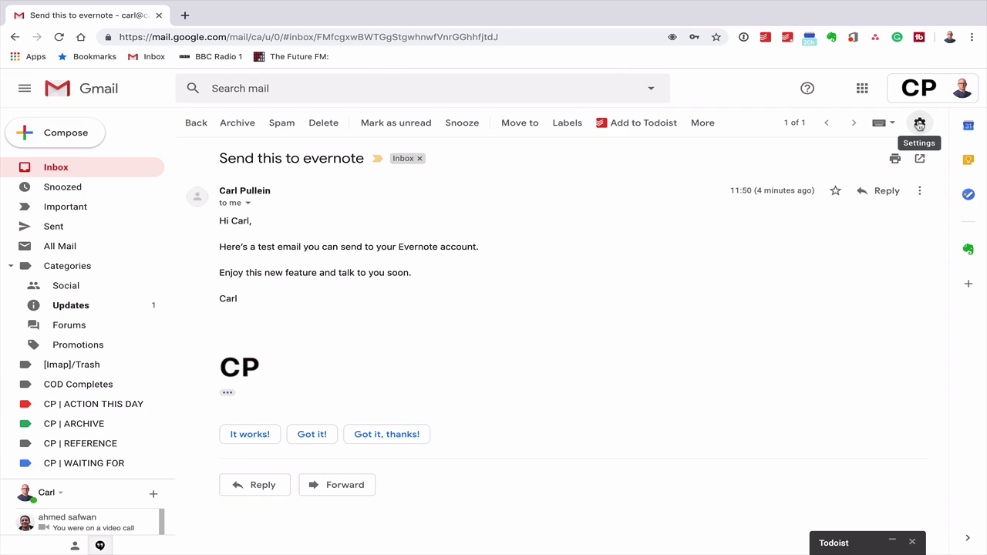
# Search Gmail's add-ons marketplace for 'Evernote' to find the installed Evernote for Gmail
pyautogui.click(919, 125)
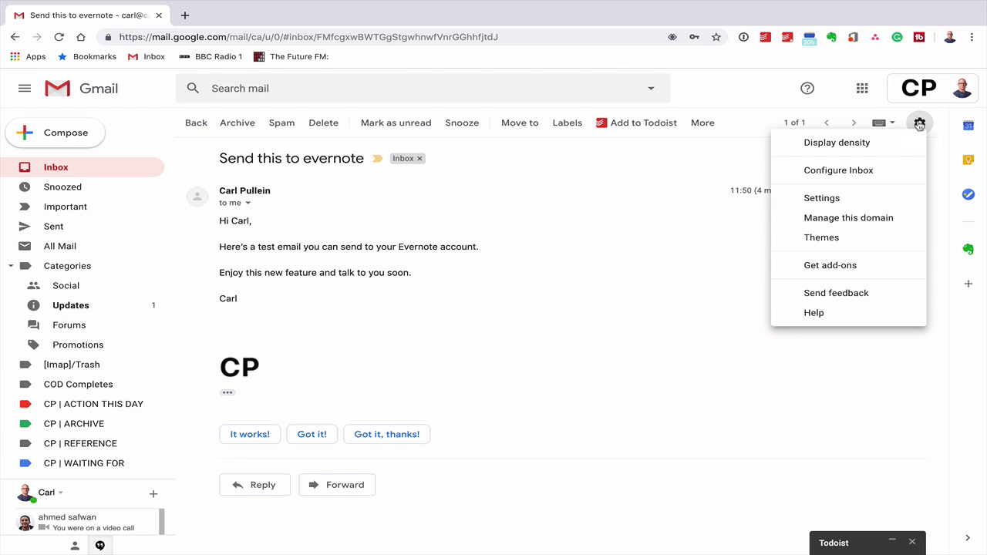
pyautogui.click(839, 270)
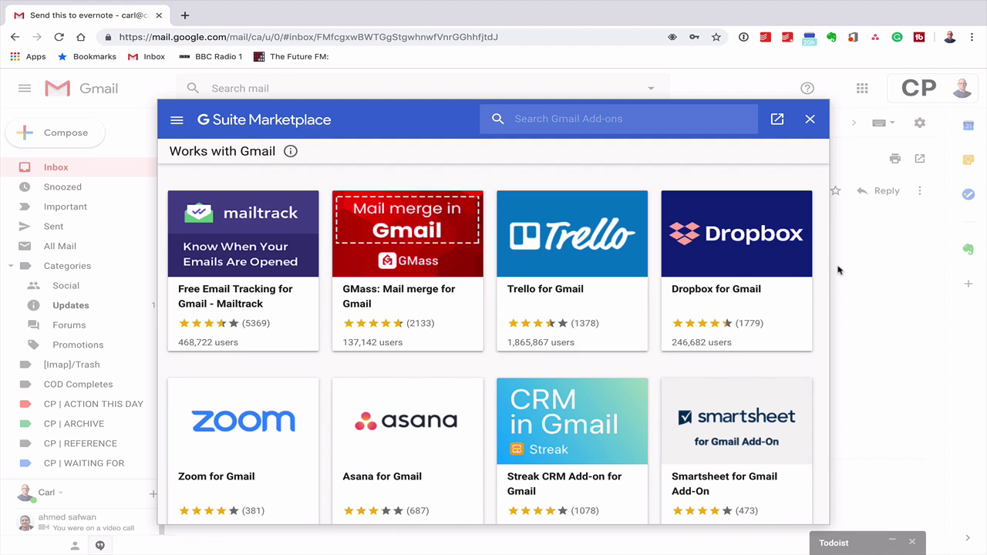
pyautogui.click(588, 116)
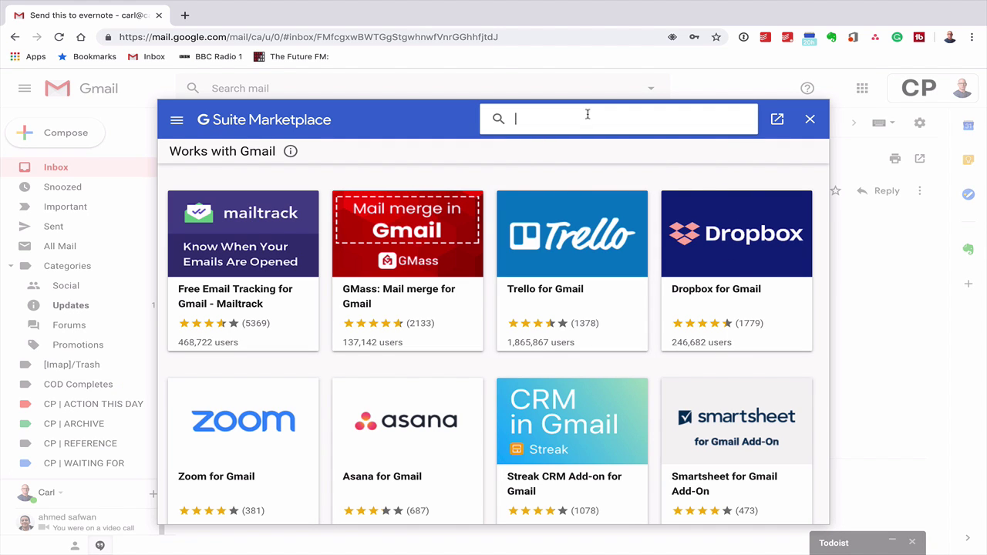
pyautogui.write('Evernote')
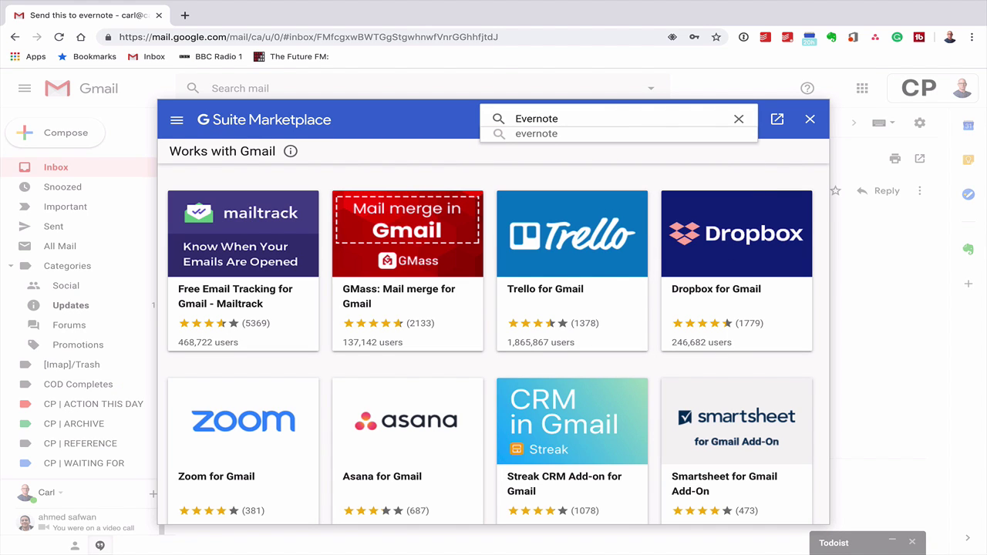
pyautogui.press('Return')
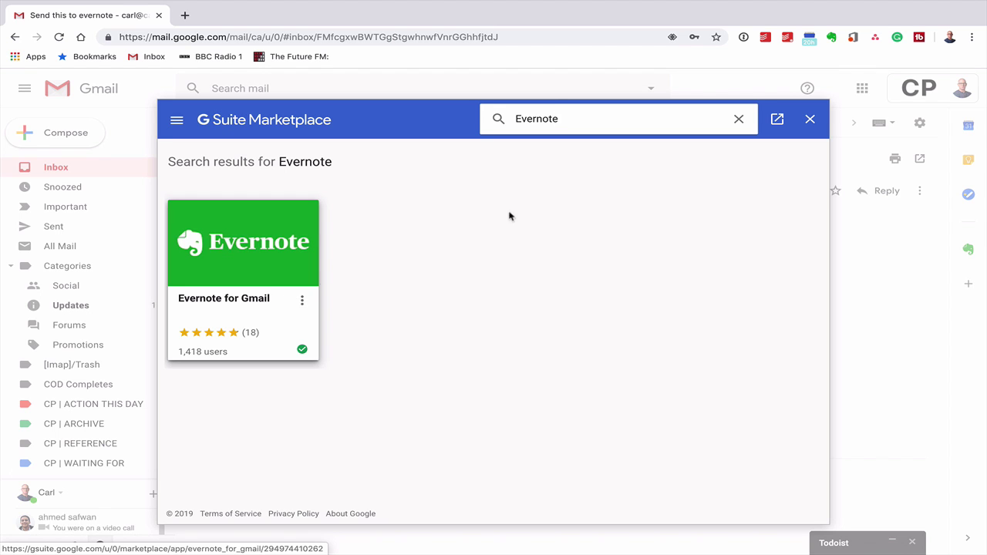
pyautogui.click(811, 121)
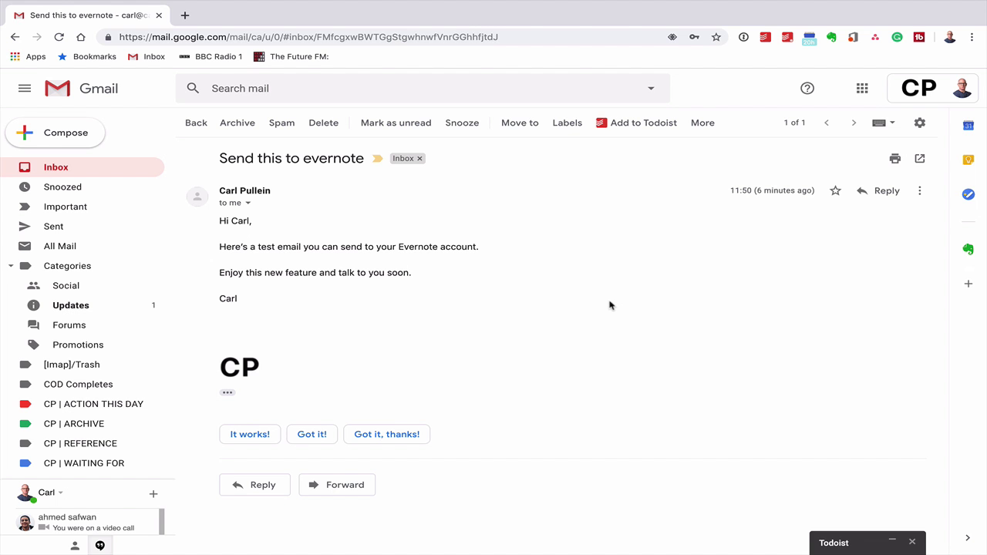
# Launch the Evernote desktop app through a Spotlight search for 'ev'
pyautogui.hotkey('ctrl', 'Left')
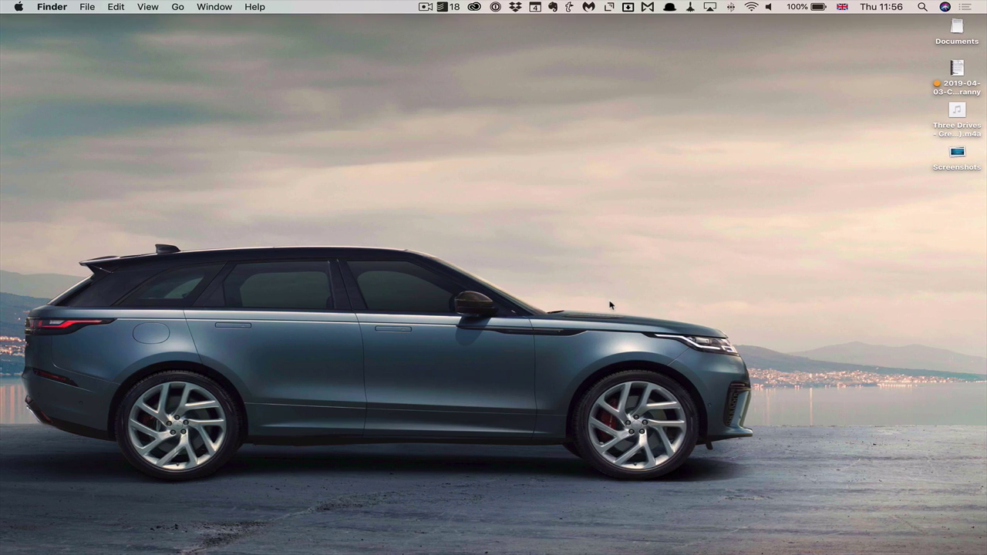
pyautogui.press('super+space')
pyautogui.write('ev')
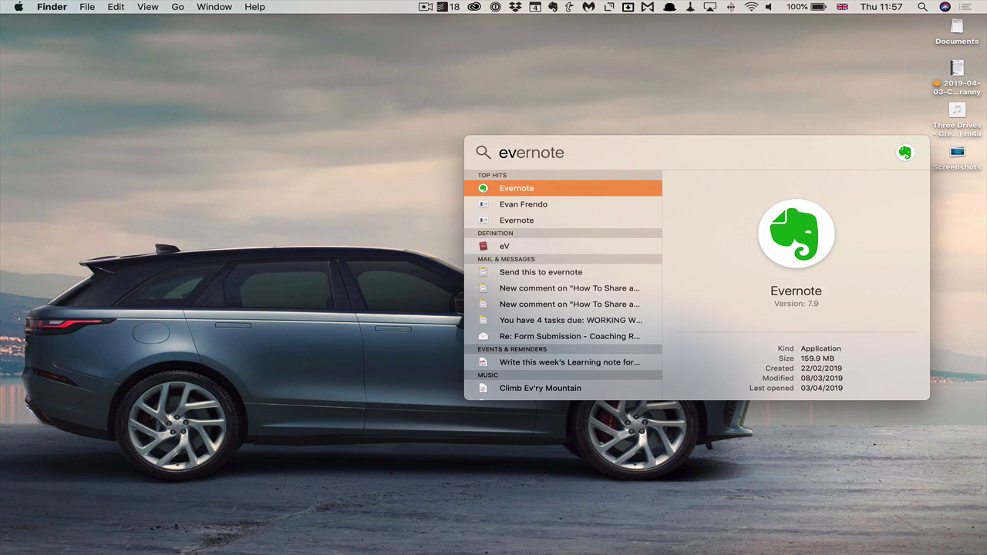
pyautogui.press('Return')
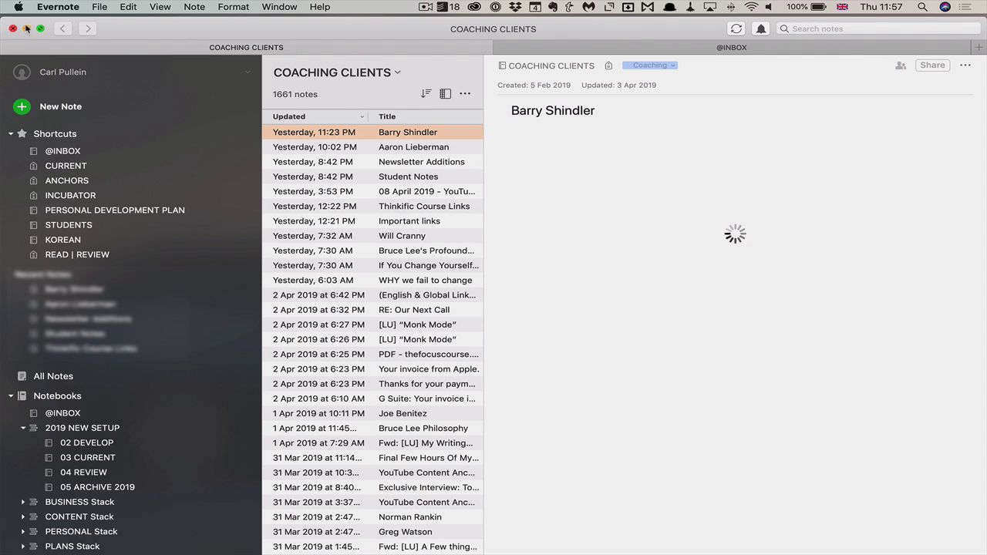
pyautogui.click(40, 29)
pyautogui.click(70, 135)
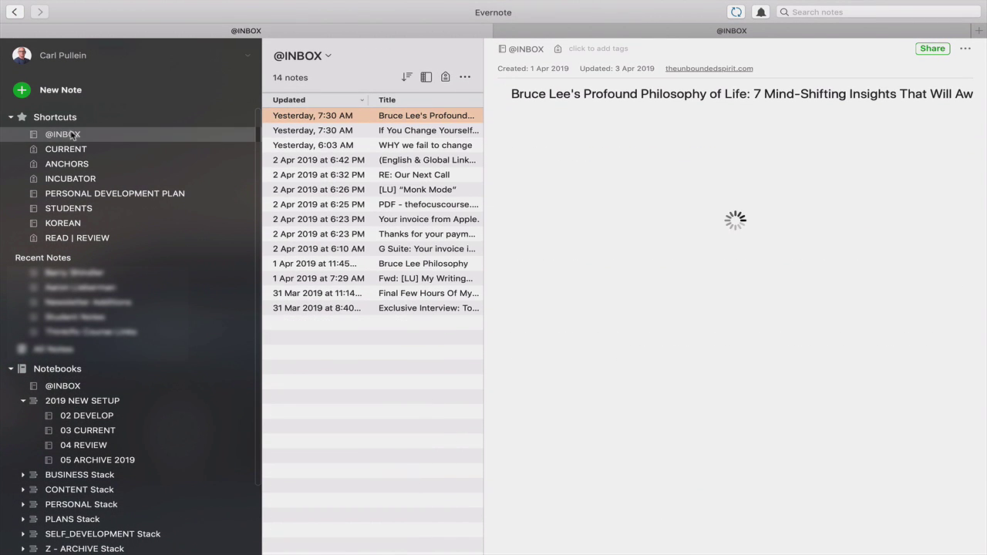
pyautogui.click(349, 116)
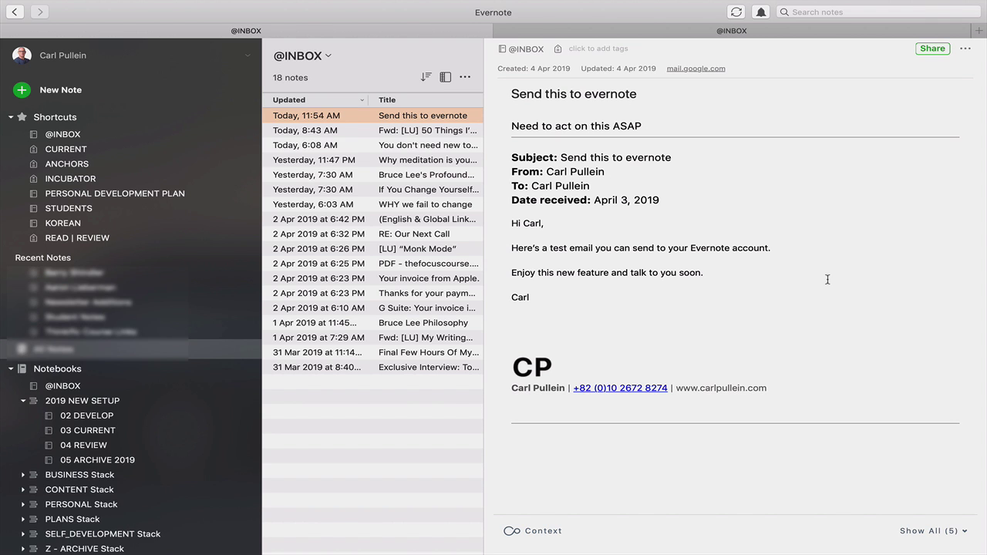
# Switch between the Gmail email and the Evernote note to compare them
pyautogui.hotkey('ctrl', 'Right')
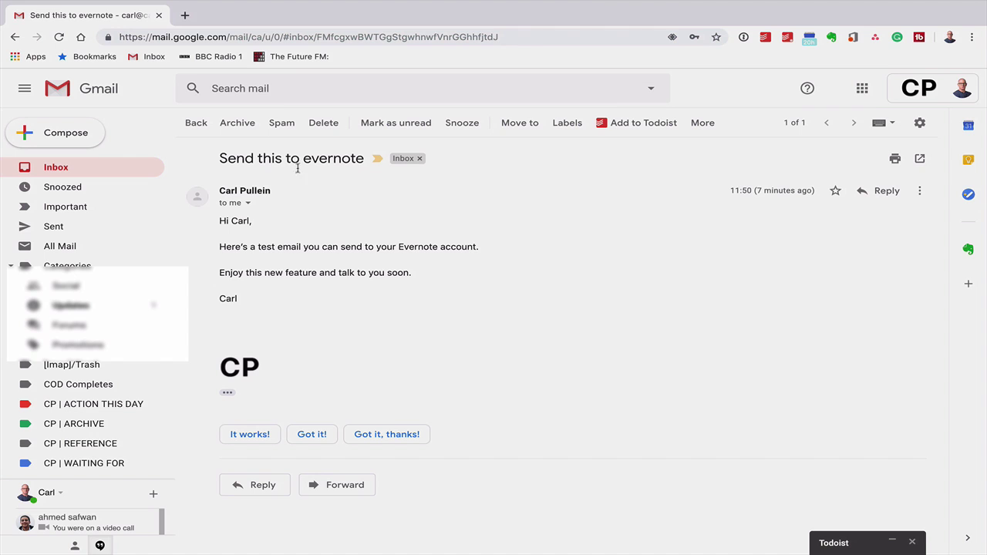
pyautogui.hotkey('ctrl', 'Left')
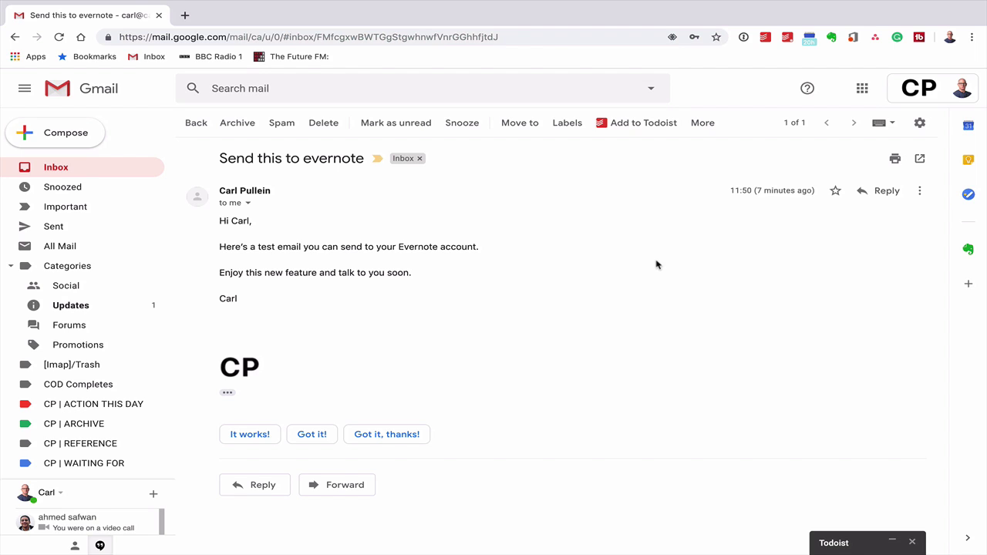
pyautogui.click(919, 123)
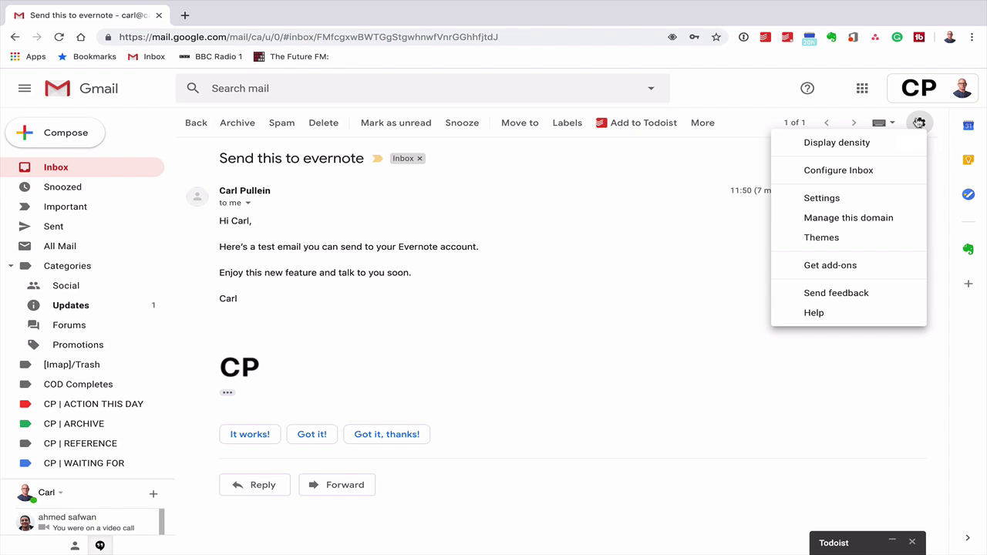
pyautogui.click(821, 267)
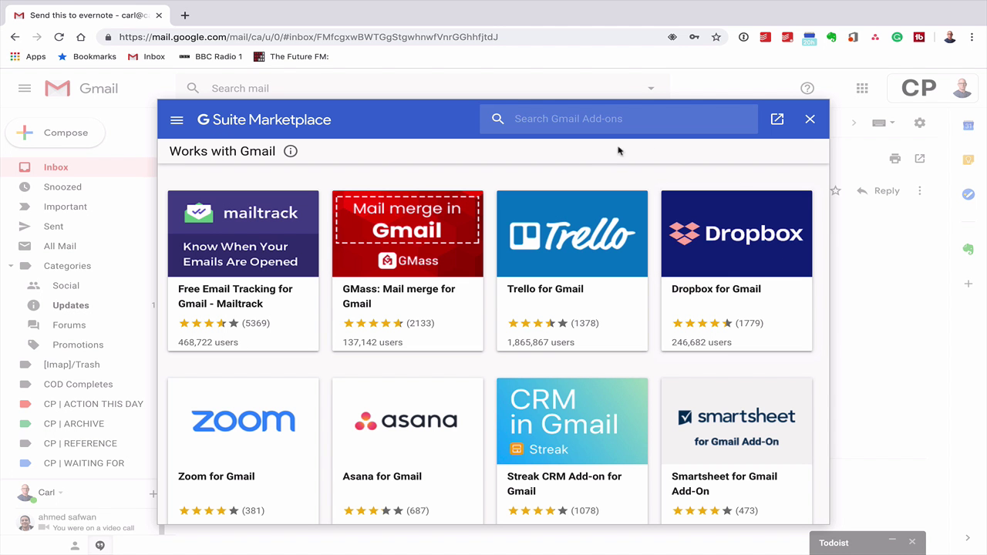
pyautogui.click(810, 122)
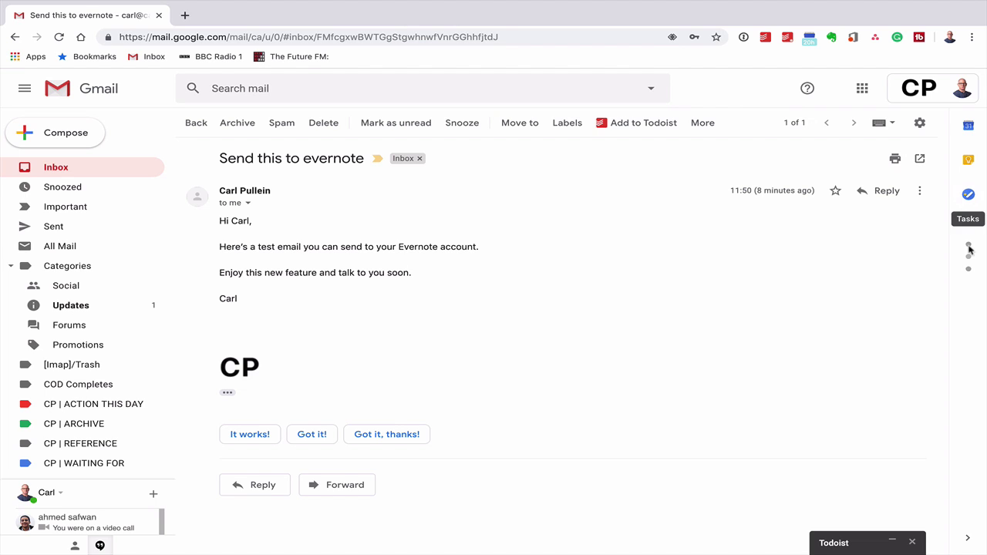